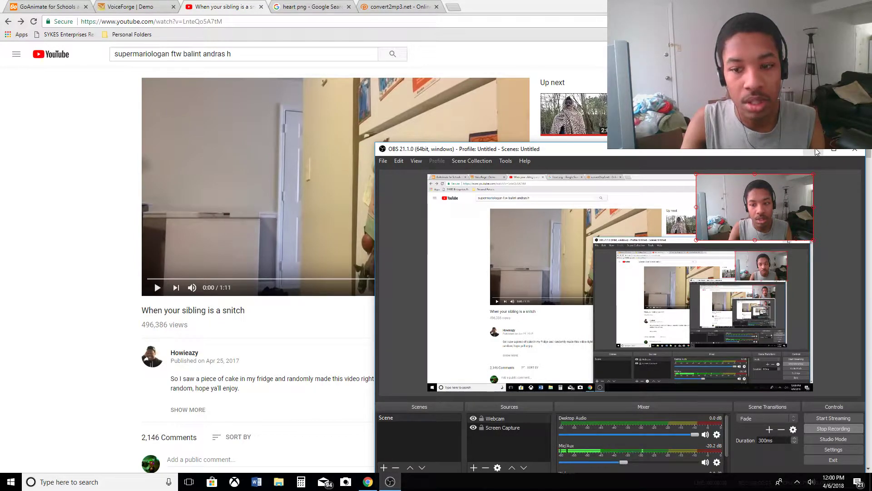
Minimize OBS and play 'When your sibling is a snitch' in full screen.
click(833, 149)
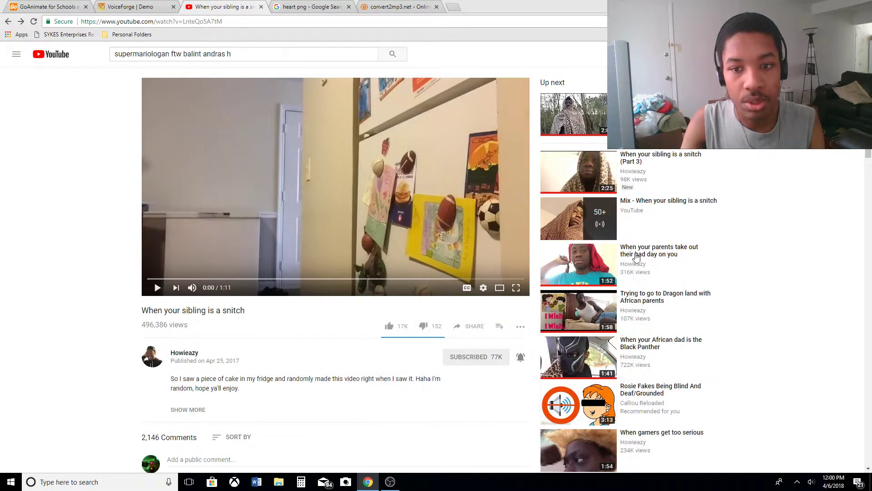
click(517, 288)
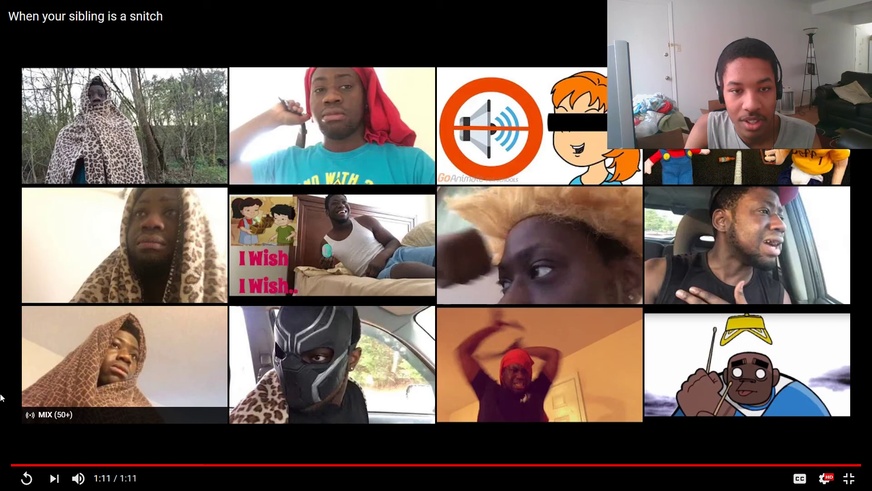
After the video ends at 1:11, exit full screen and restore the OBS window.
key(Escape)
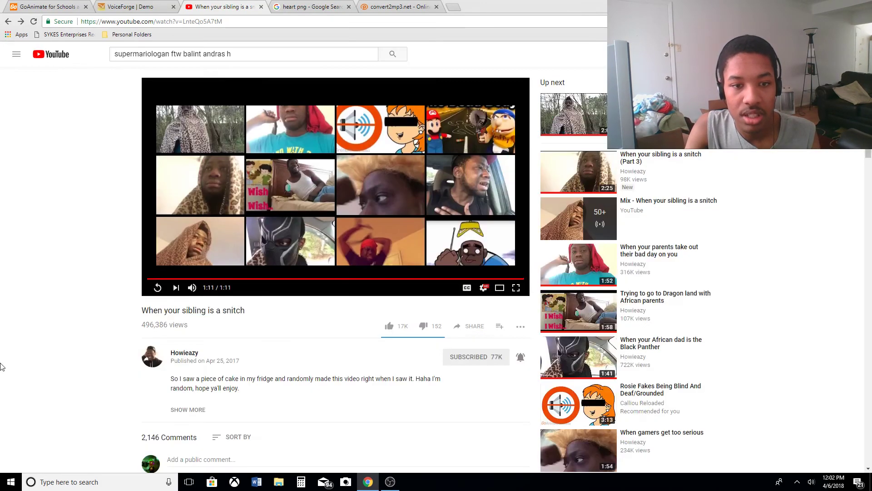
click(393, 483)
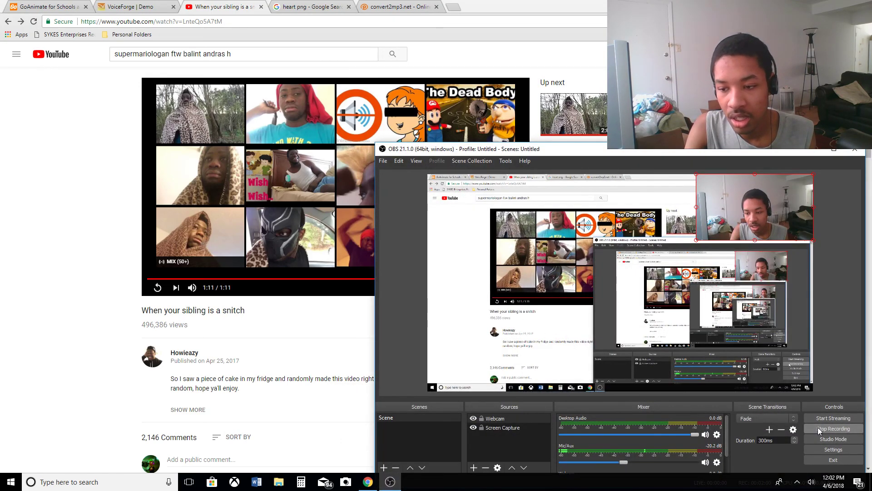